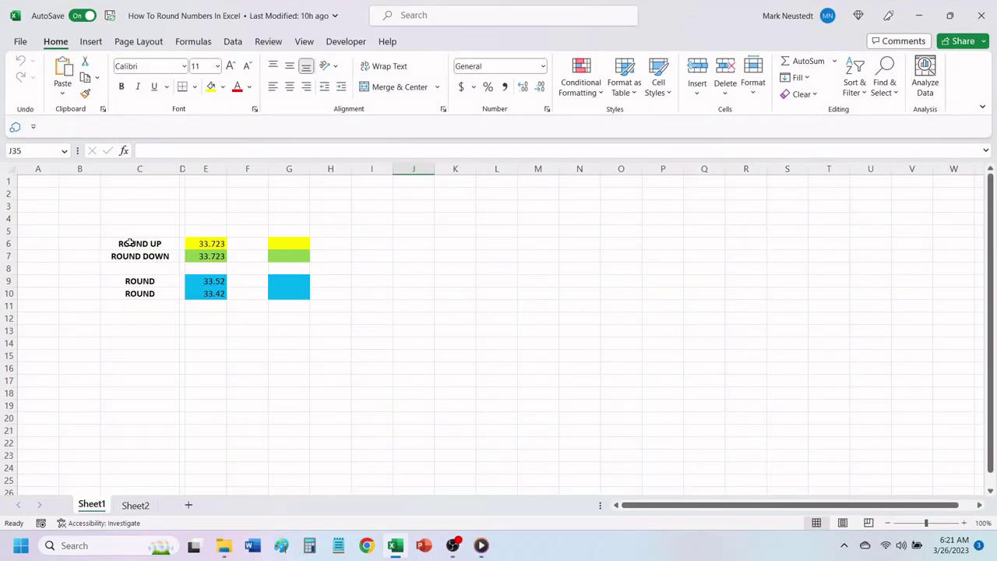
Highlight the ROUND UP and ROUND DOWN labels in C9:C10, then clear the selection
{"action": "left_click", "coordinate": [131, 244]}
{"action": "left_click", "coordinate": [128, 258]}
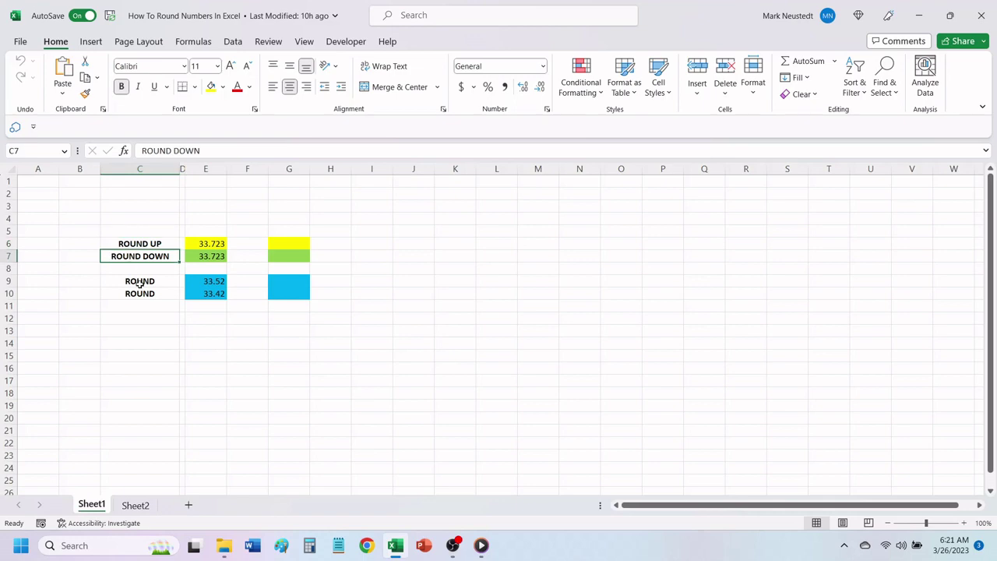
{"action": "left_click_drag", "start_coordinate": [140, 283], "coordinate": [140, 293]}
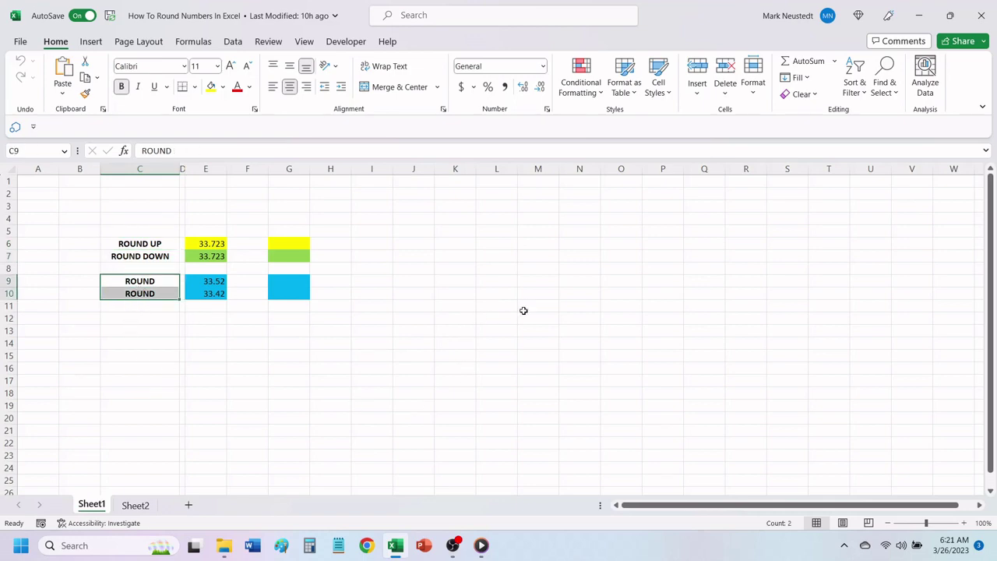
{"action": "left_click", "coordinate": [472, 293]}
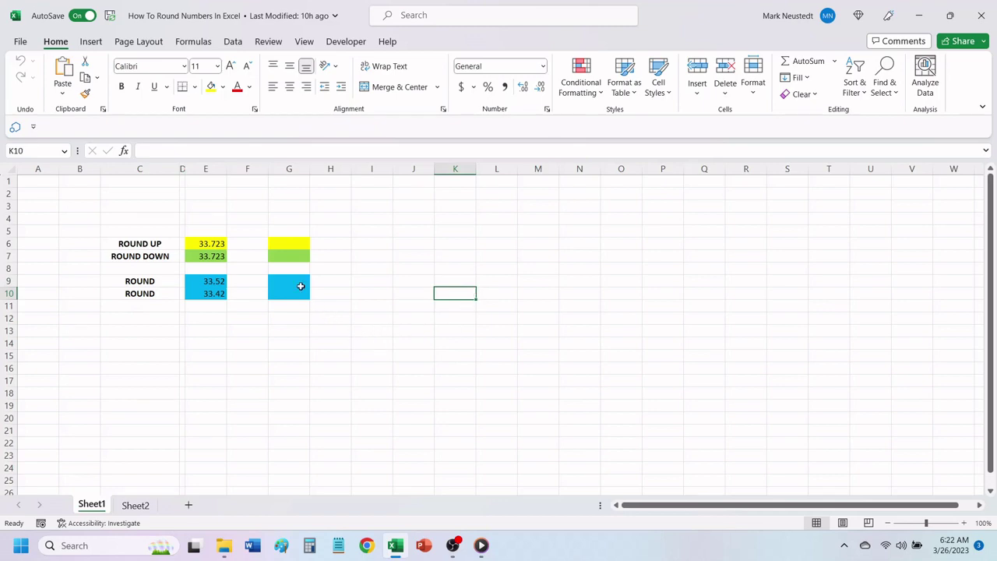
Insert the ROUNDUP function into G6 from the Math & Trig list
{"action": "left_click", "coordinate": [284, 244]}
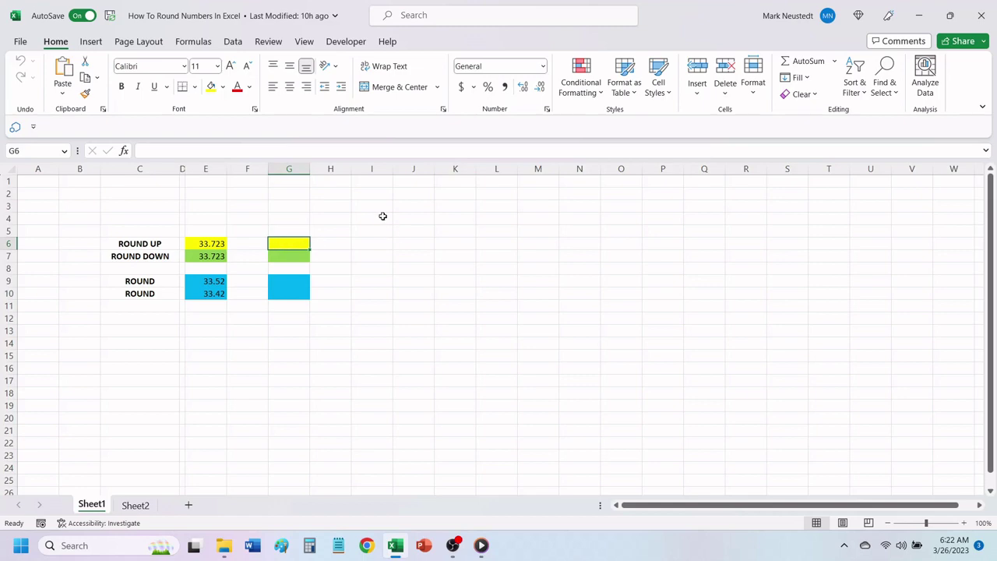
{"action": "left_click", "coordinate": [195, 43]}
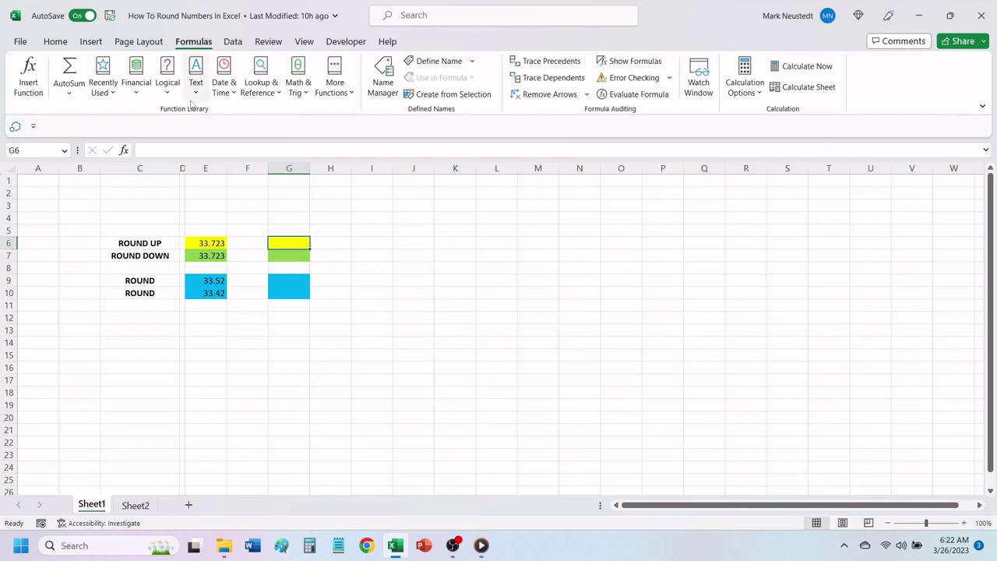
{"action": "left_click", "coordinate": [296, 91]}
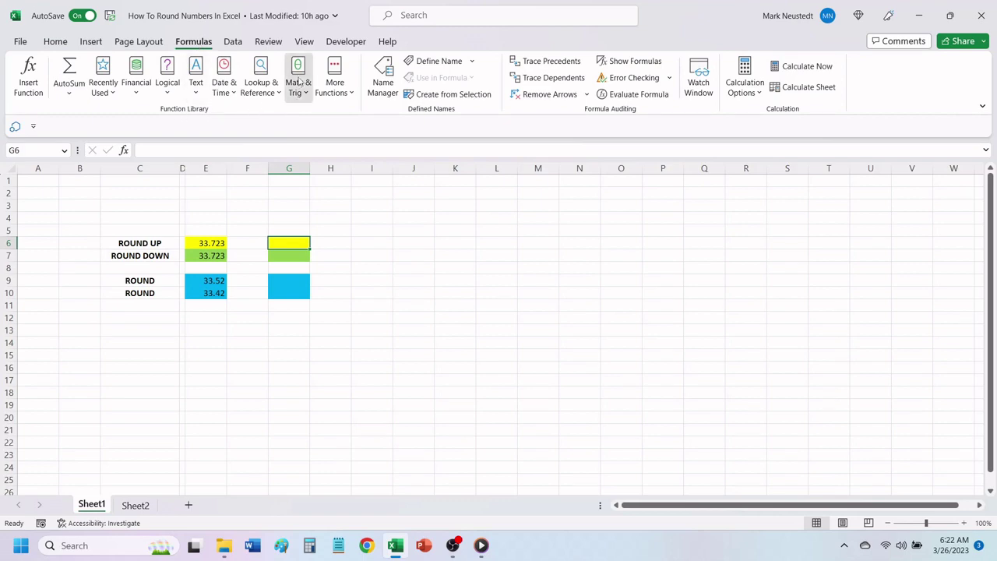
{"action": "scroll", "coordinate": [334, 195], "scroll_direction": "down", "scroll_amount": 5}
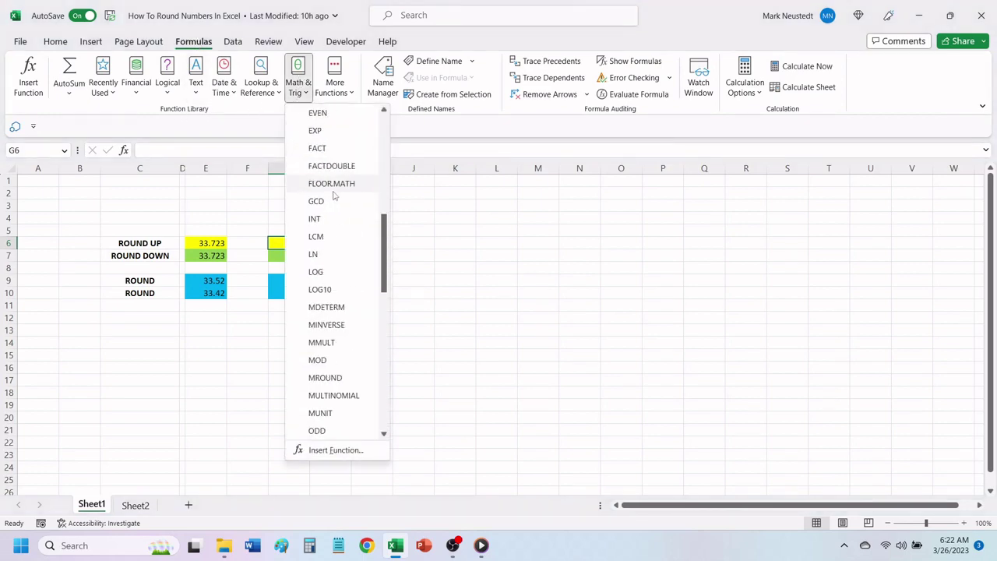
{"action": "scroll", "coordinate": [333, 195], "scroll_direction": "down", "scroll_amount": 8}
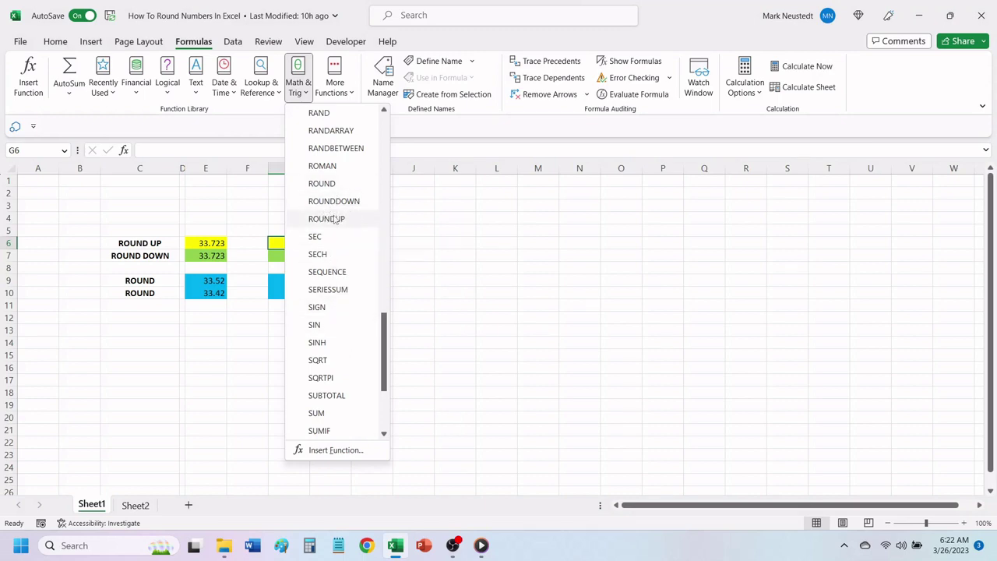
{"action": "left_click", "coordinate": [333, 219]}
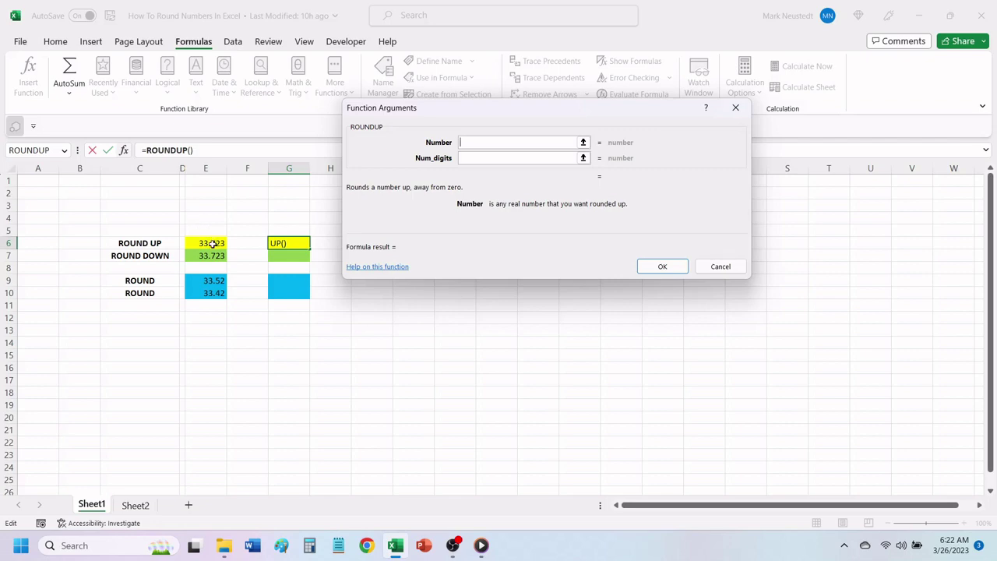
Give ROUNDUP Number E6 and Num_digits 0, so G6 shows 34
{"action": "left_click", "coordinate": [212, 243]}
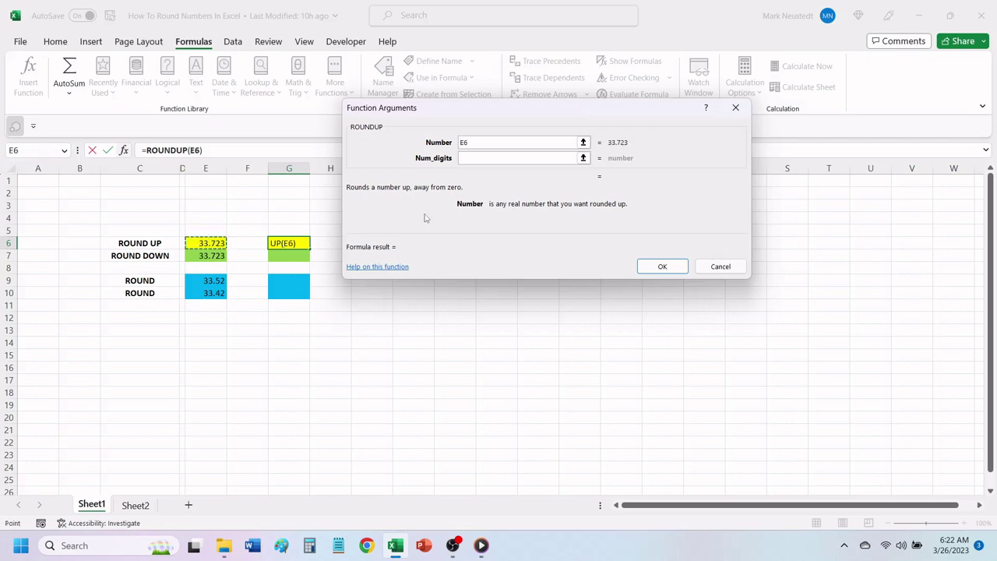
{"action": "left_click", "coordinate": [501, 143]}
{"action": "left_click", "coordinate": [503, 161]}
{"action": "left_click", "coordinate": [505, 158]}
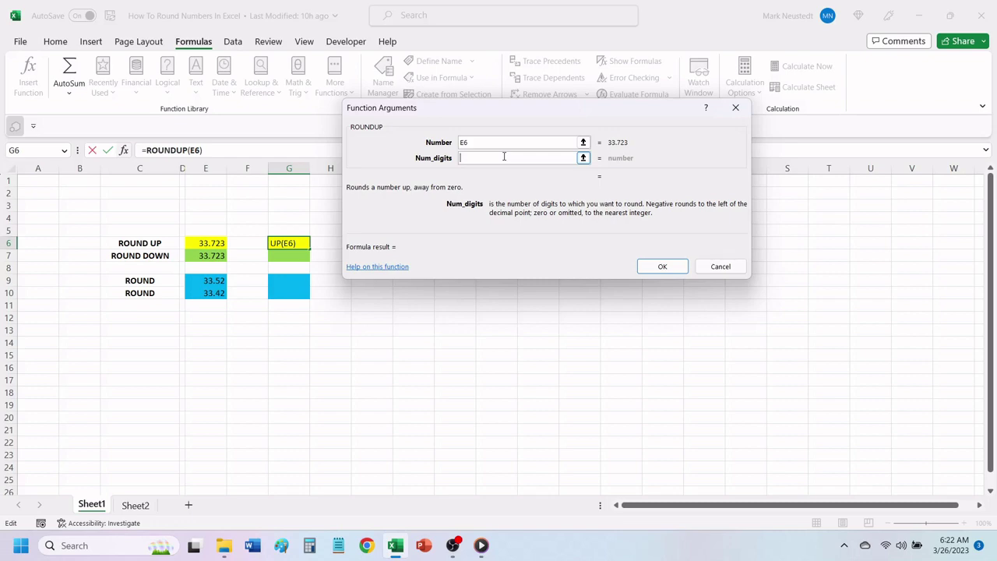
{"action": "type", "text": "0"}
{"action": "key", "text": "BackSpace"}
{"action": "type", "text": "1"}
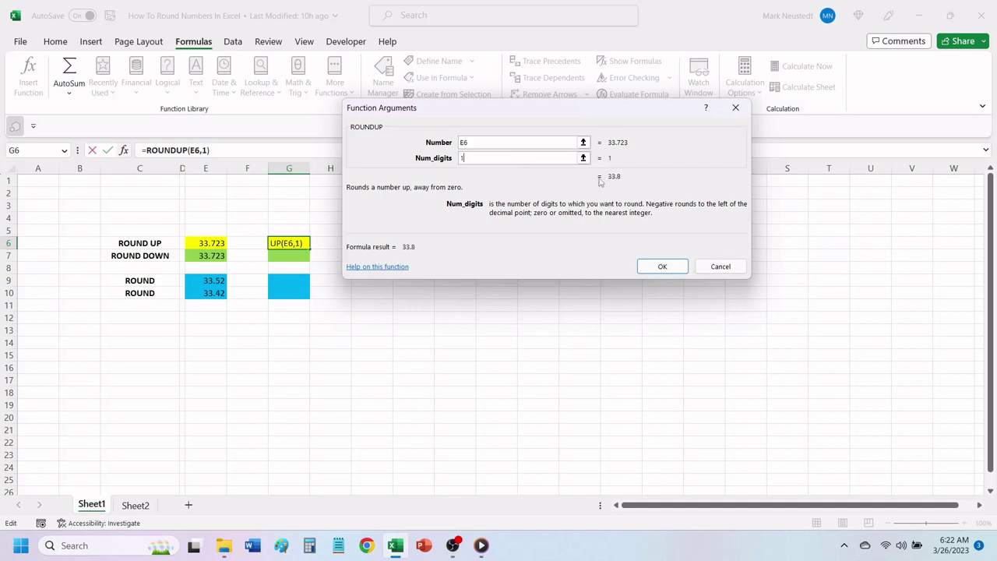
{"action": "double_click", "coordinate": [461, 158]}
{"action": "type", "text": "2"}
{"action": "type", "text": "1"}
{"action": "type", "text": "0"}
{"action": "left_click", "coordinate": [668, 267]}
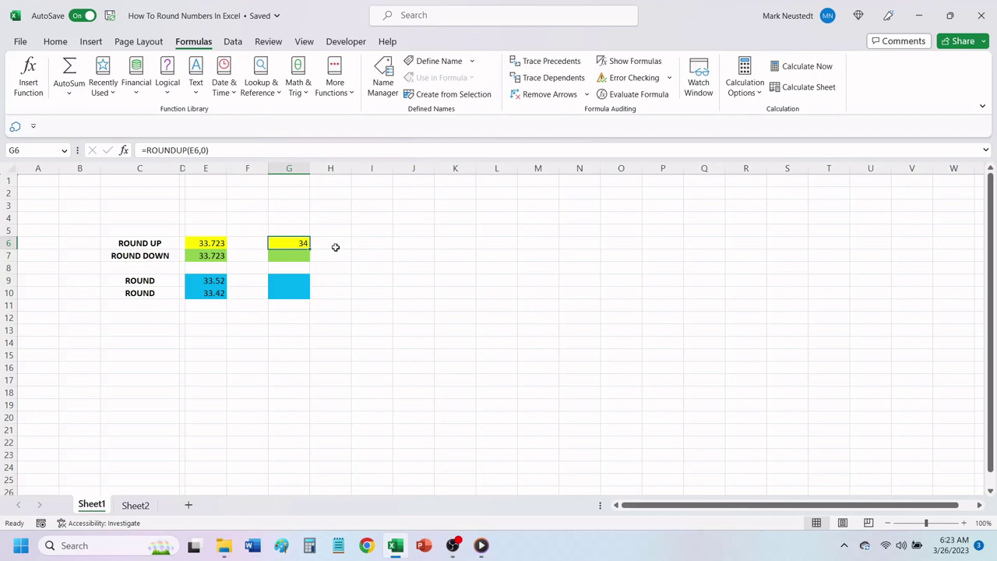
Select G7 and insert ROUNDDOWN from the Math & Trig function list
{"action": "left_click", "coordinate": [294, 256]}
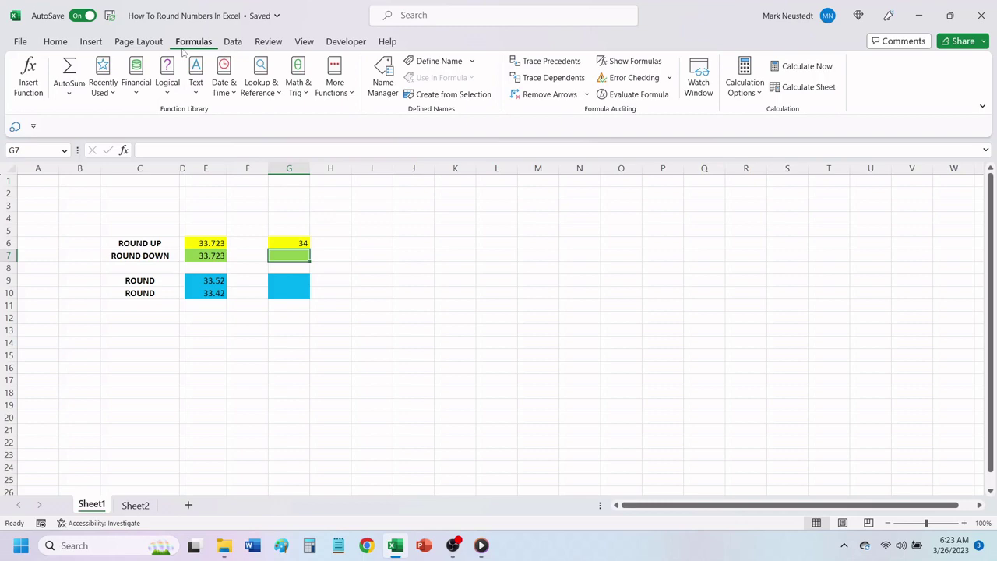
{"action": "left_click", "coordinate": [298, 81]}
{"action": "scroll", "coordinate": [302, 148], "scroll_direction": "down", "scroll_amount": 10}
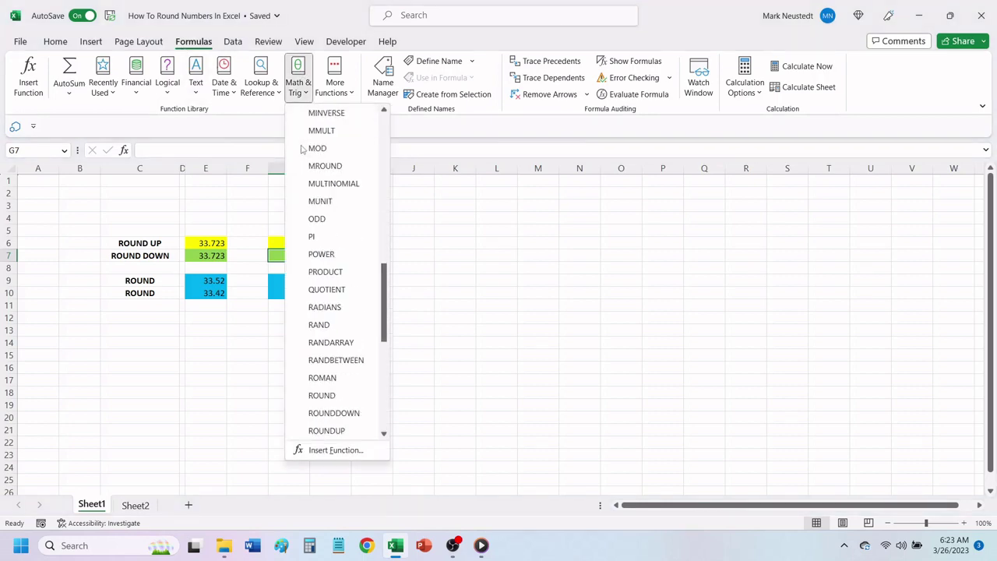
{"action": "scroll", "coordinate": [302, 148], "scroll_direction": "down", "scroll_amount": 4}
{"action": "scroll", "coordinate": [302, 148], "scroll_direction": "up", "scroll_amount": 1}
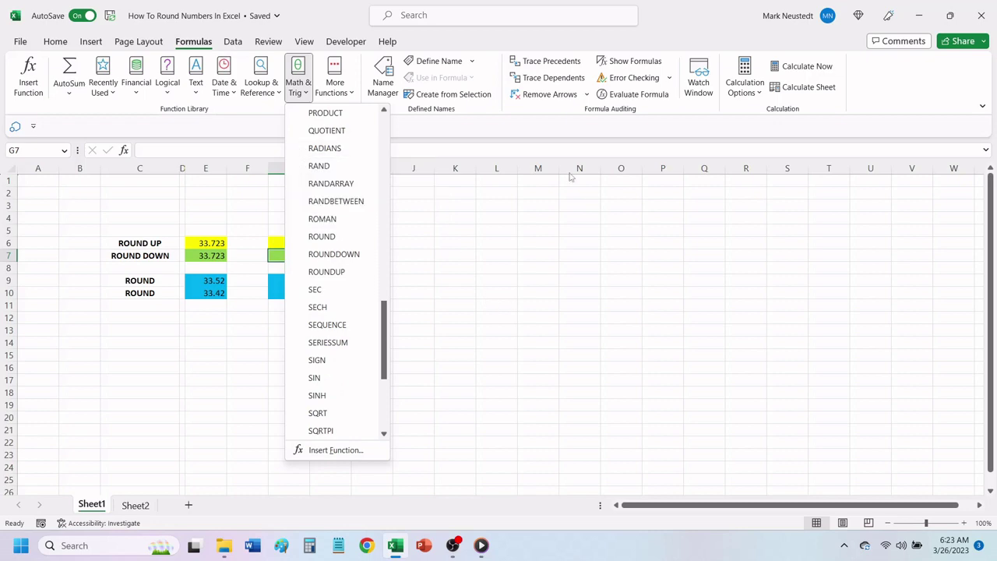
{"action": "left_click", "coordinate": [347, 256]}
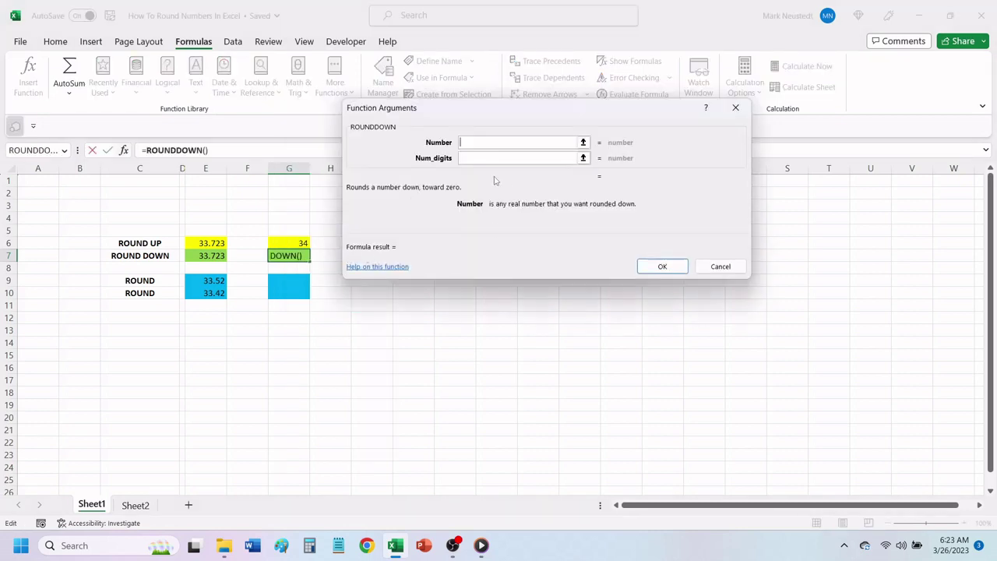
Give ROUNDDOWN Number E7 and Num_digits 0, so G7 shows 33
{"action": "left_click", "coordinate": [216, 257]}
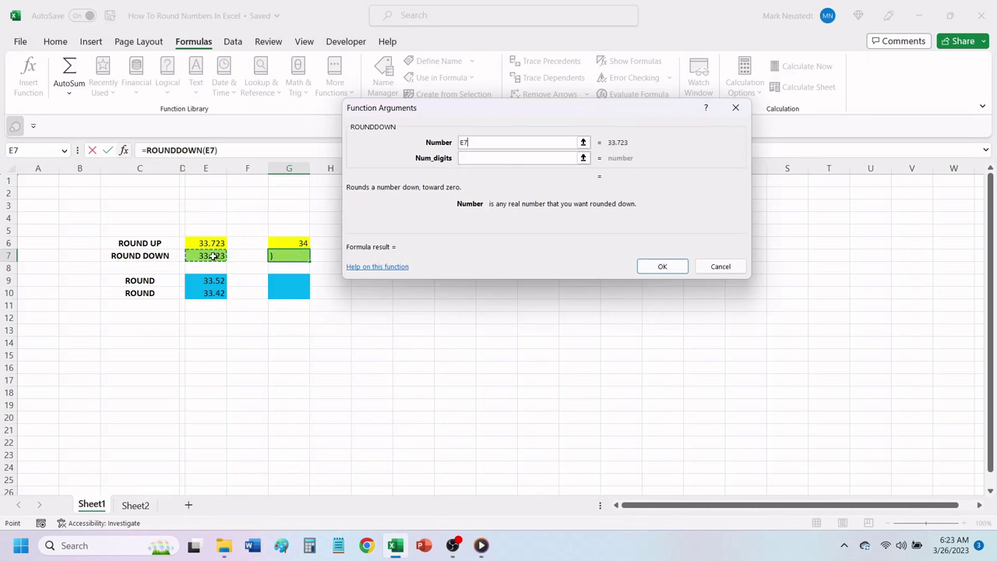
{"action": "left_click", "coordinate": [488, 156]}
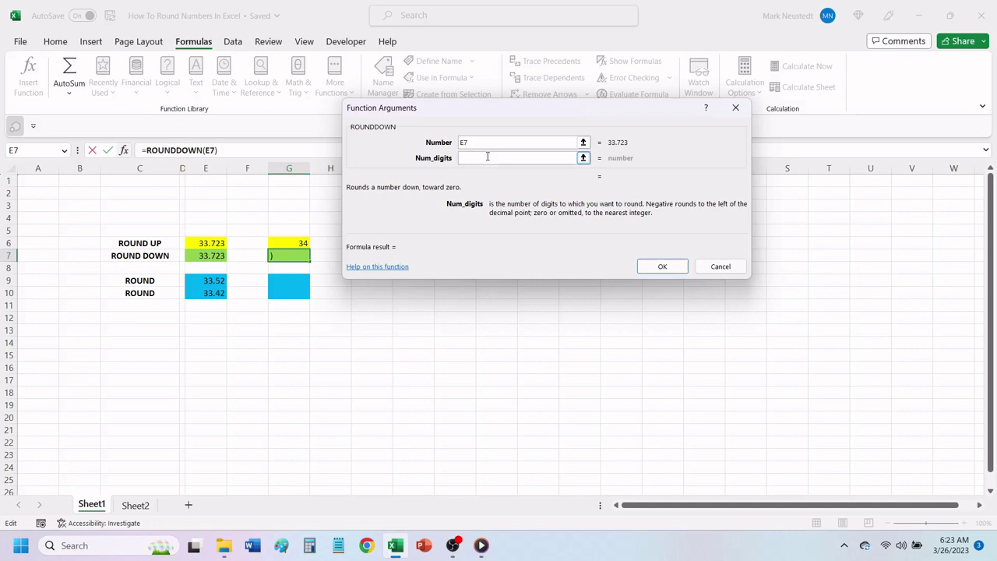
{"action": "type", "text": "0"}
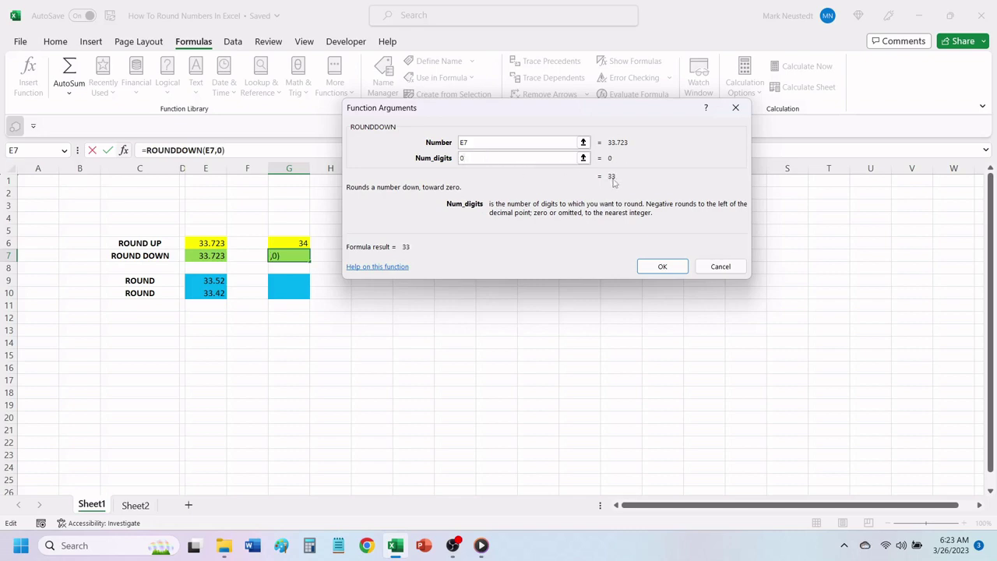
{"action": "left_click", "coordinate": [663, 266]}
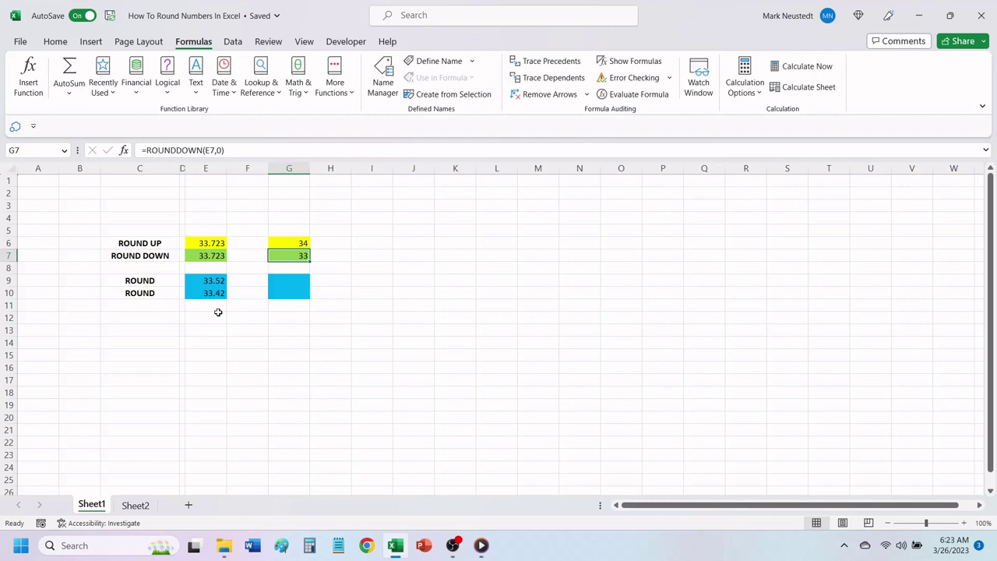
{"action": "left_click", "coordinate": [137, 507]}
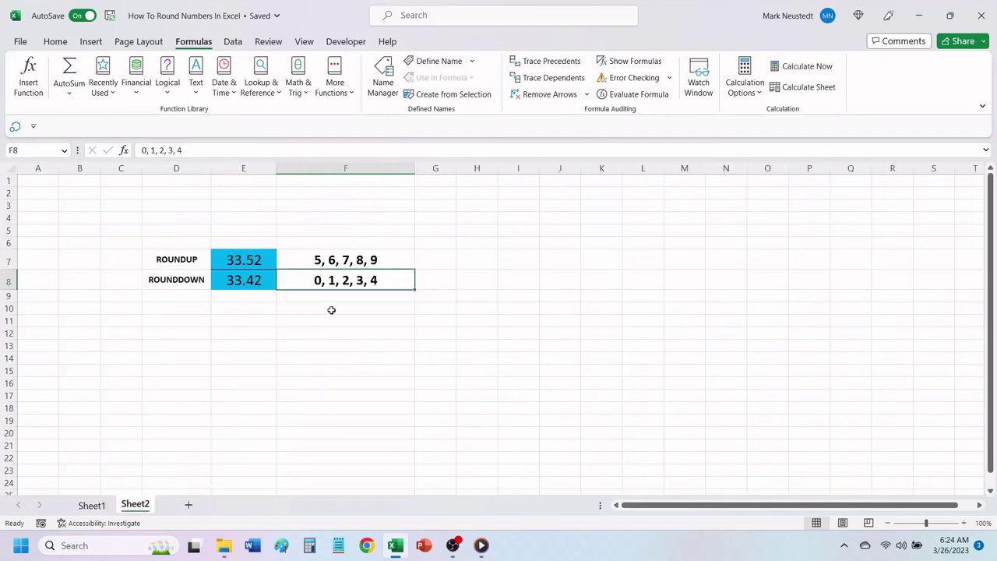
{"action": "left_click", "coordinate": [341, 265]}
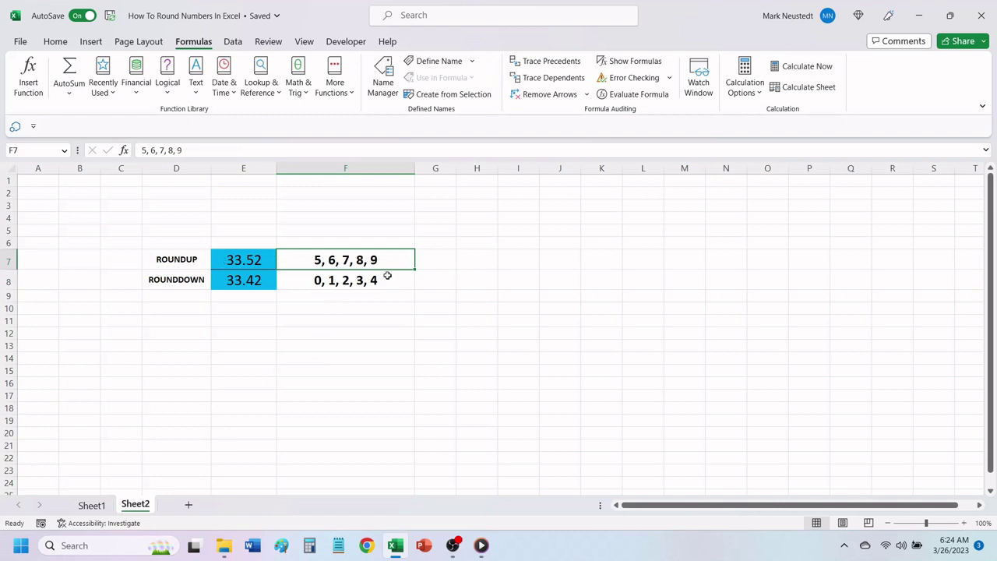
{"action": "left_click", "coordinate": [362, 280]}
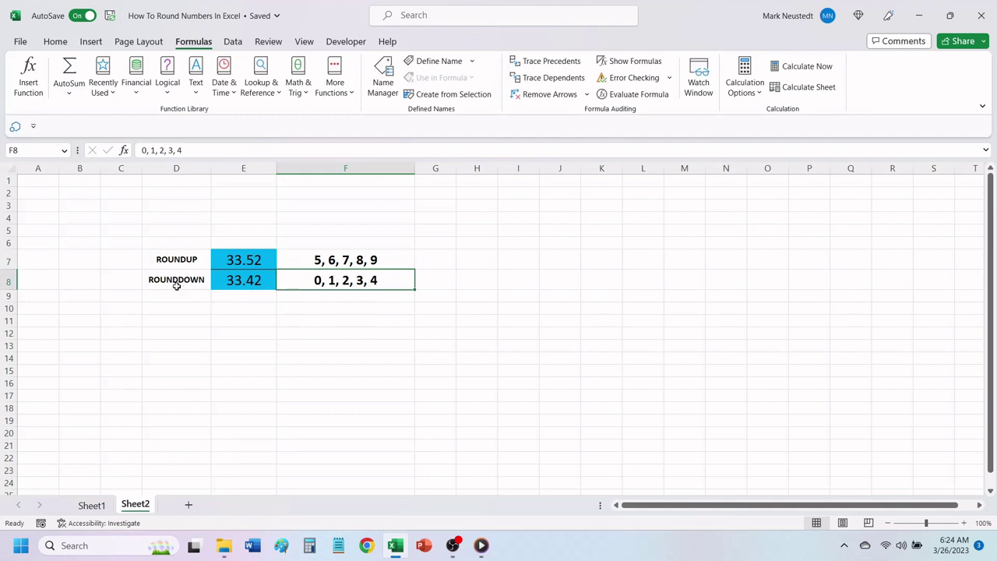
Back on Sheet1, insert the ROUND function into G9 from Math & Trig
{"action": "left_click", "coordinate": [91, 505]}
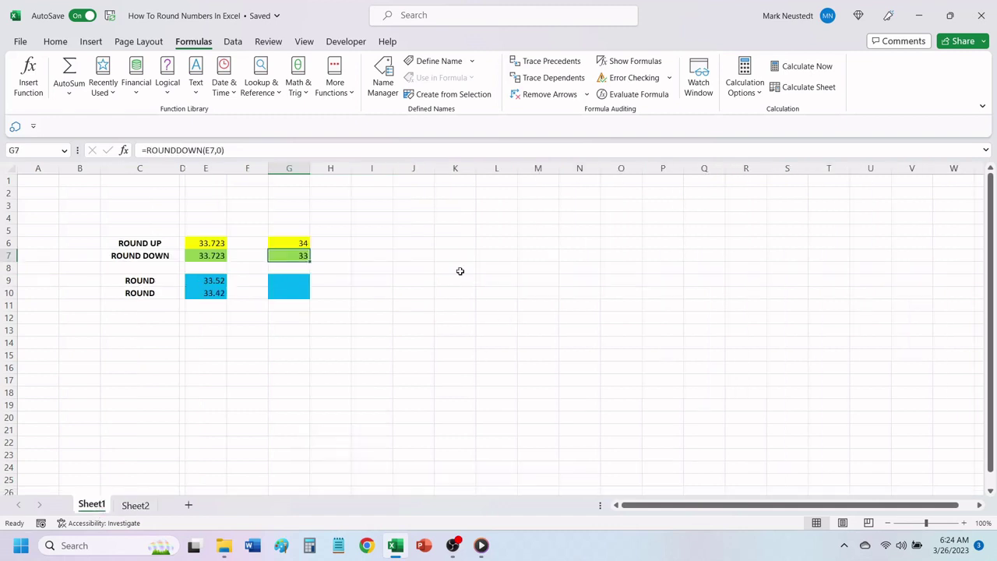
{"action": "left_click", "coordinate": [294, 280]}
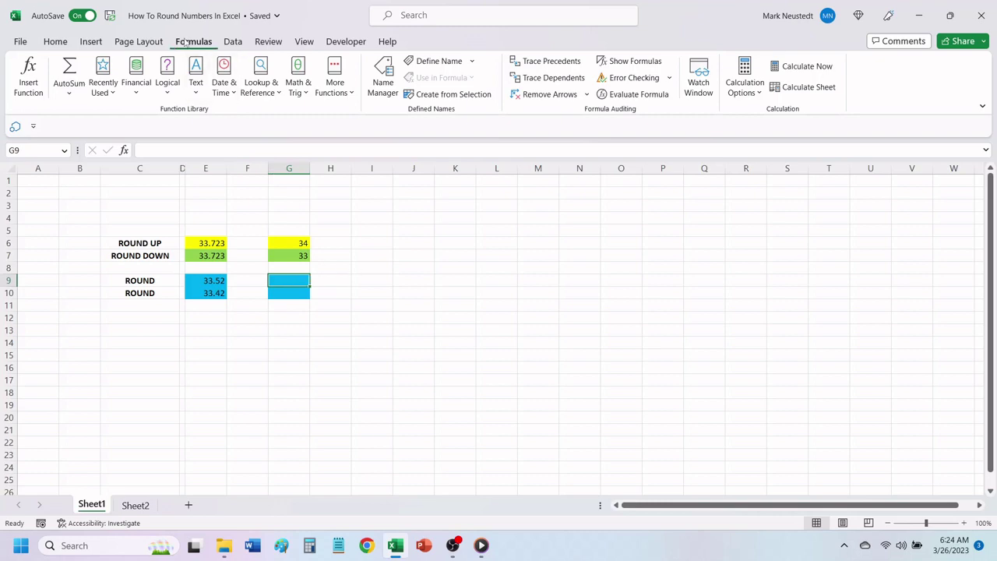
{"action": "left_click", "coordinate": [304, 82]}
{"action": "scroll", "coordinate": [350, 159], "scroll_direction": "down", "scroll_amount": 8}
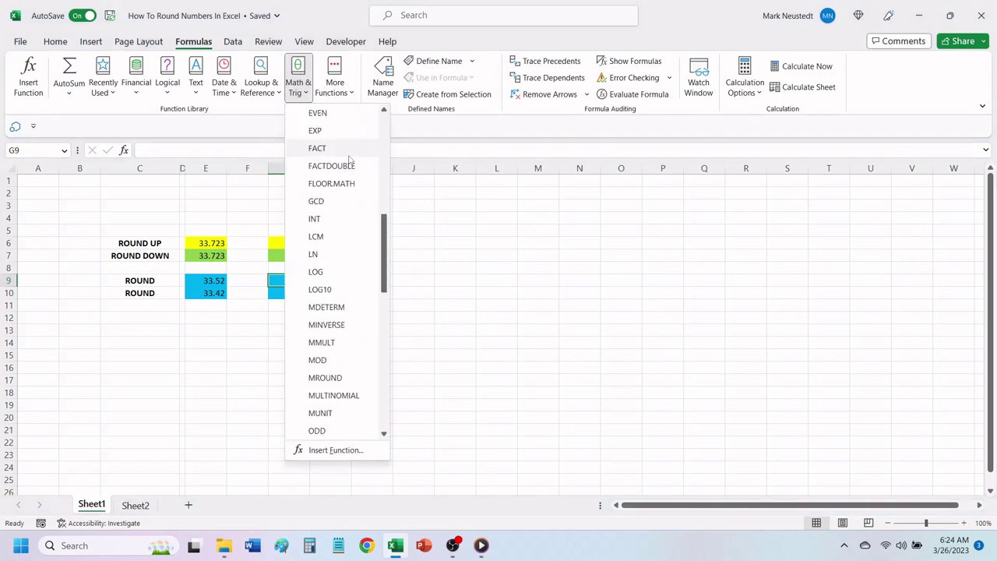
{"action": "scroll", "coordinate": [349, 160], "scroll_direction": "down", "scroll_amount": 7}
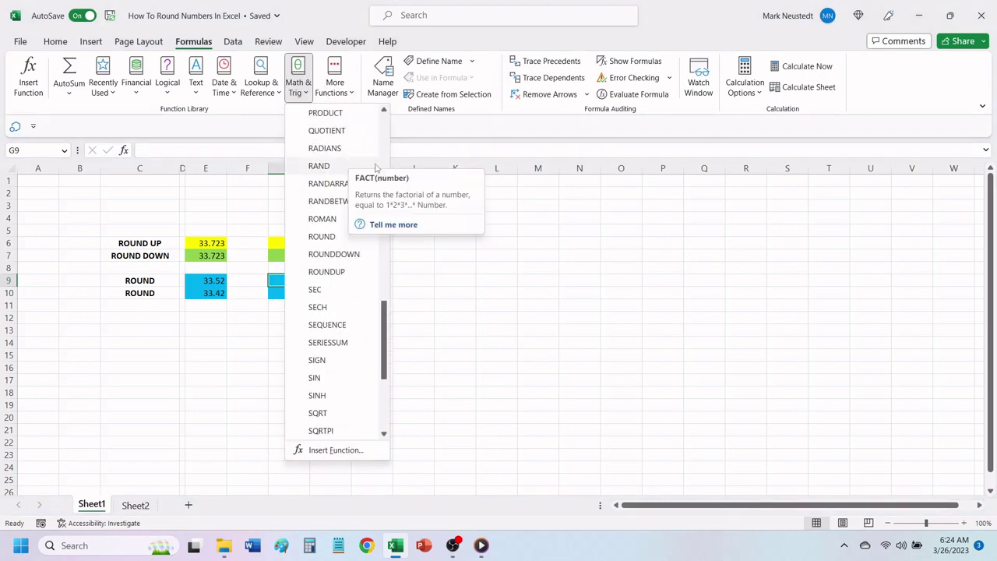
{"action": "left_click", "coordinate": [322, 237]}
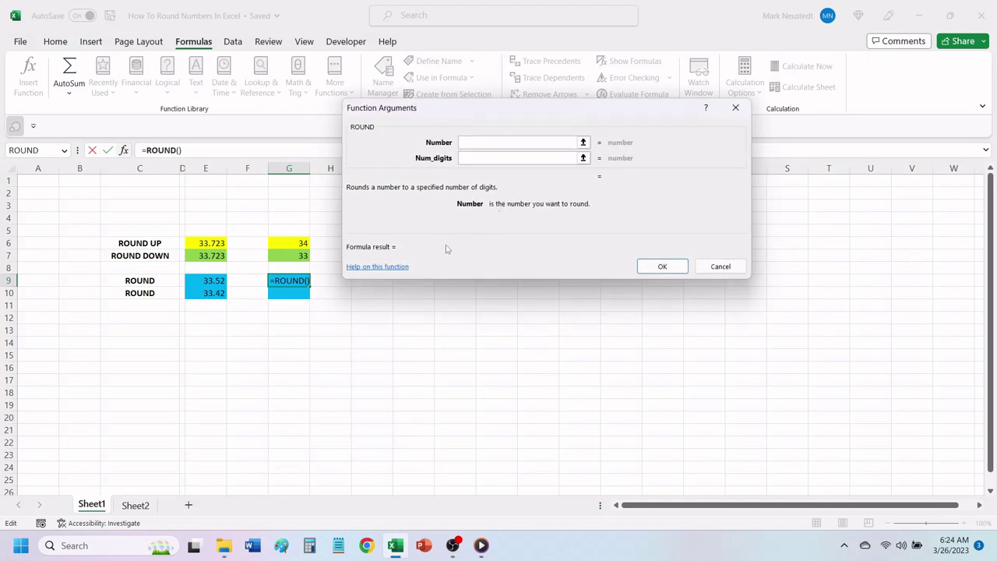
Give ROUND Number E9 and Num_digits 0, so G9 shows 34 for 33.52
{"action": "left_click", "coordinate": [210, 280]}
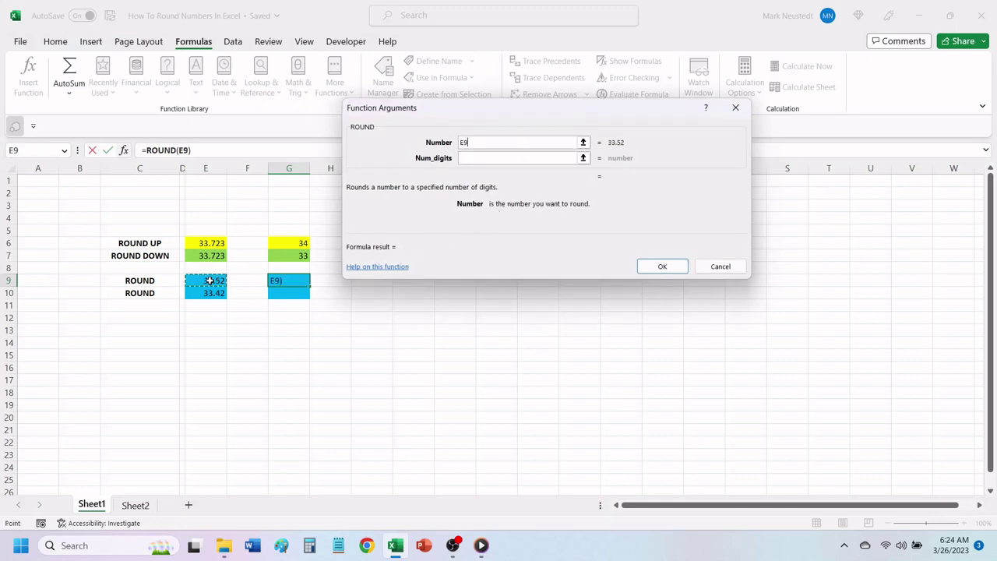
{"action": "left_click", "coordinate": [492, 158]}
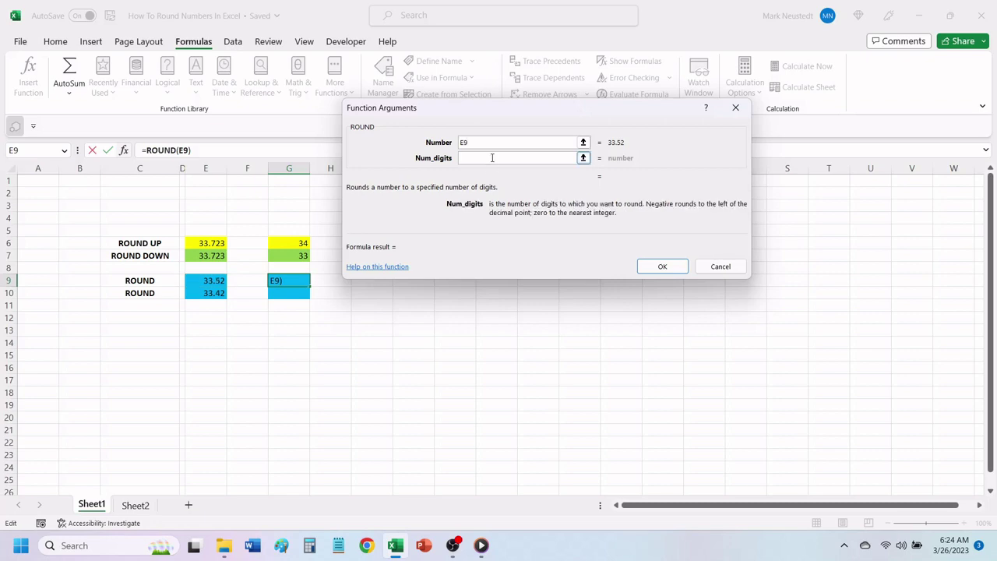
{"action": "type", "text": "0"}
{"action": "left_click", "coordinate": [667, 267]}
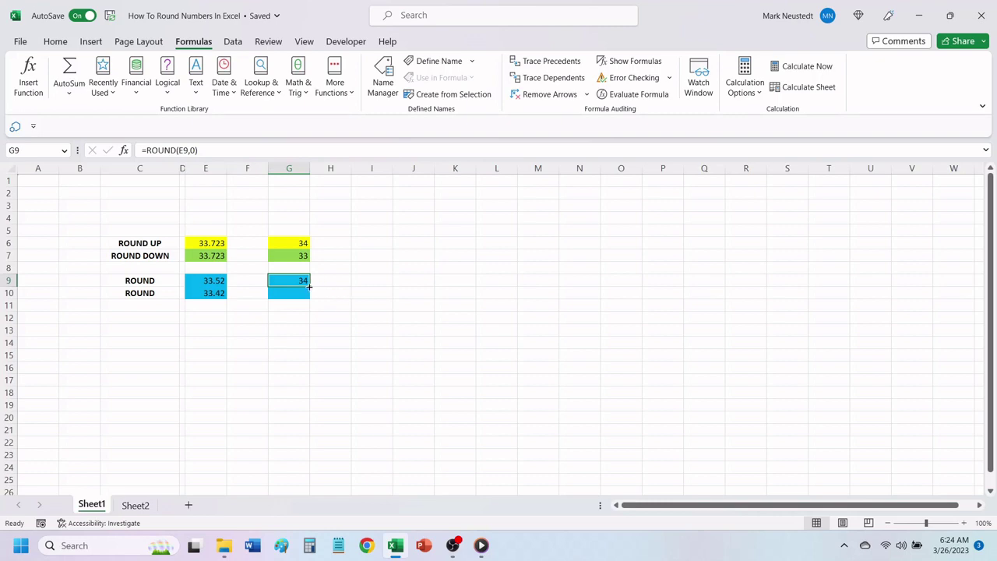
Fill G9's =ROUND(E9,0) down into G10, which shows 33 for 33.42
{"action": "left_click_drag", "start_coordinate": [309, 287], "coordinate": [310, 296]}
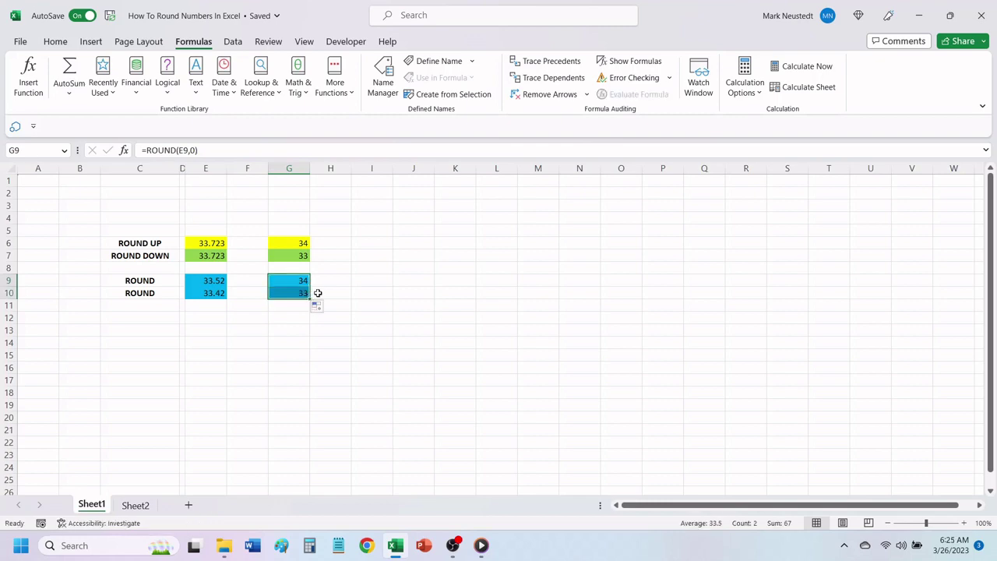
{"action": "left_click", "coordinate": [329, 296]}
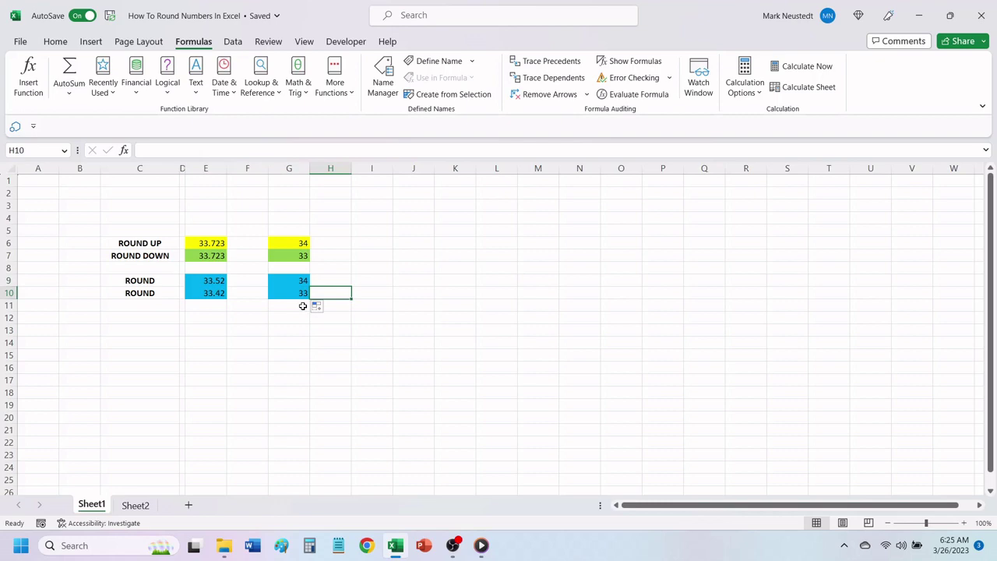